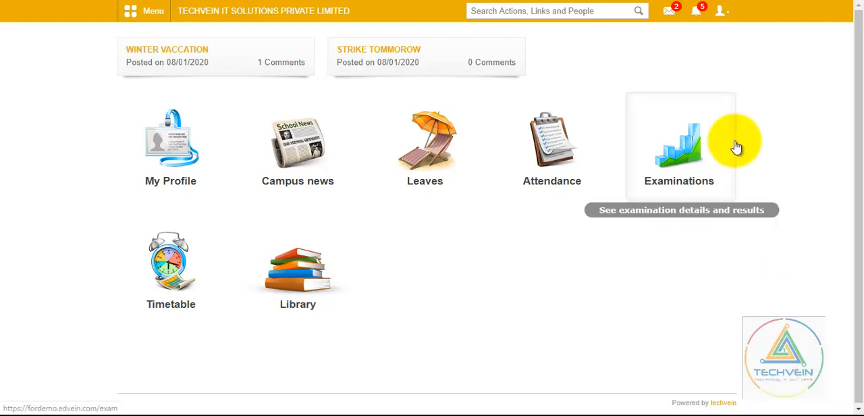
left_click(729, 22)
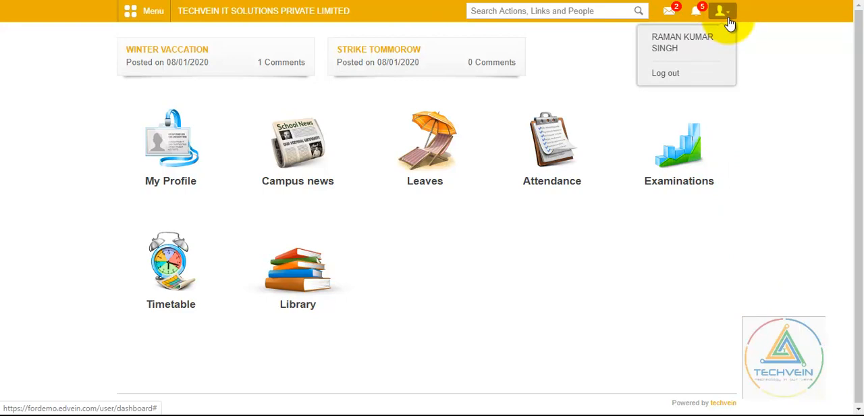
left_click(729, 23)
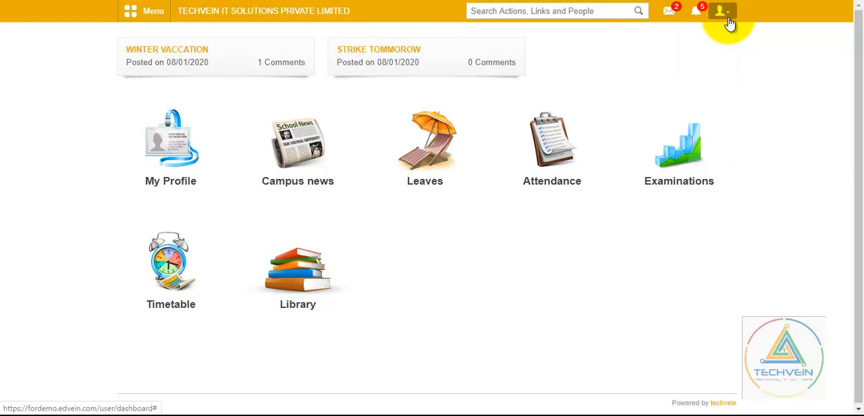
- Open the form for creating a new online exam in the academic Examination module
left_click(154, 12)
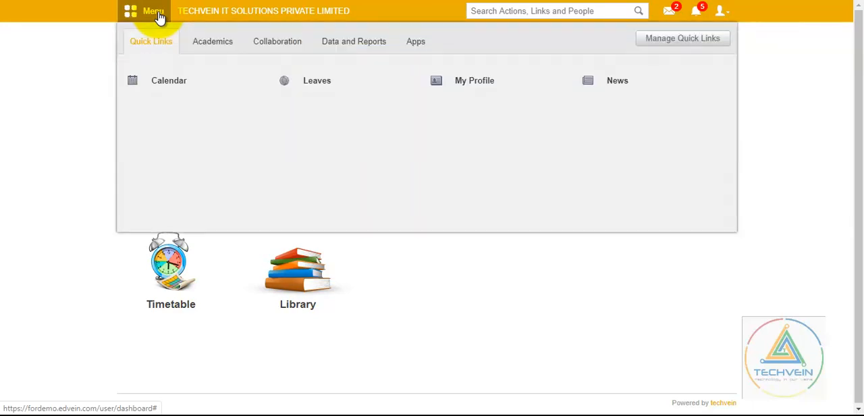
left_click(210, 43)
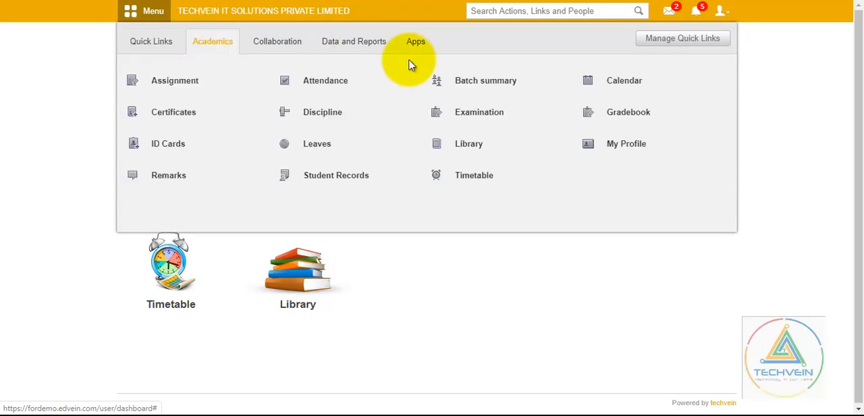
left_click(466, 115)
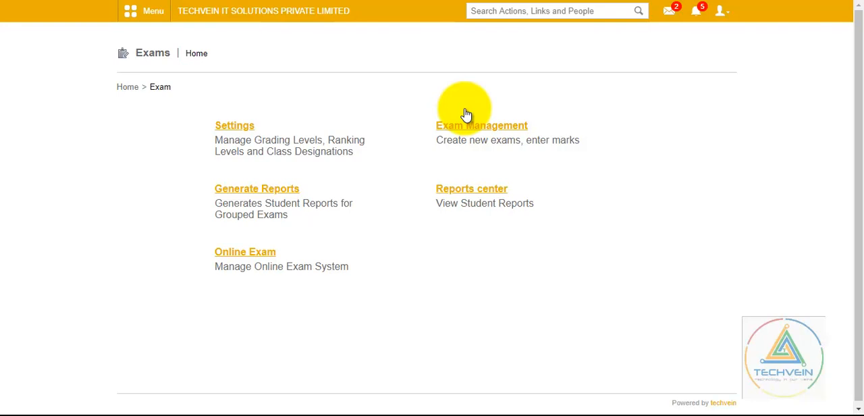
left_click(270, 258)
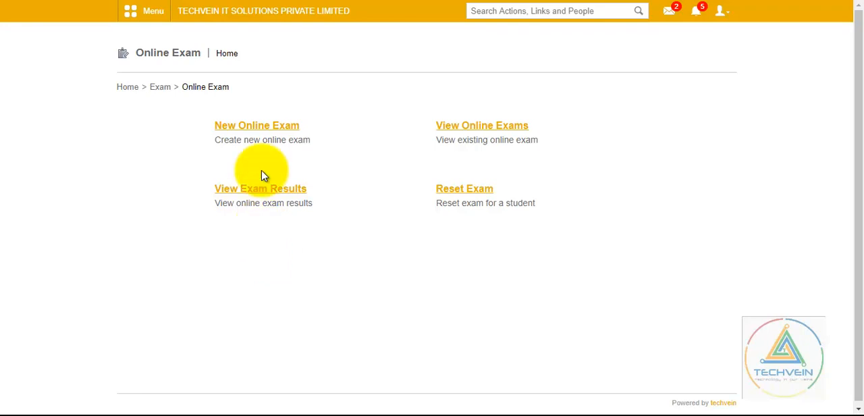
left_click(268, 130)
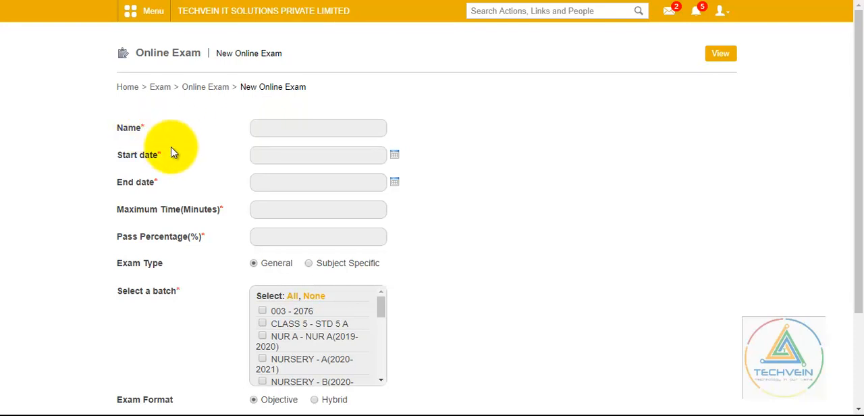
- Name the new online exam "PT 1 - Eng FM:10"
left_click(268, 128)
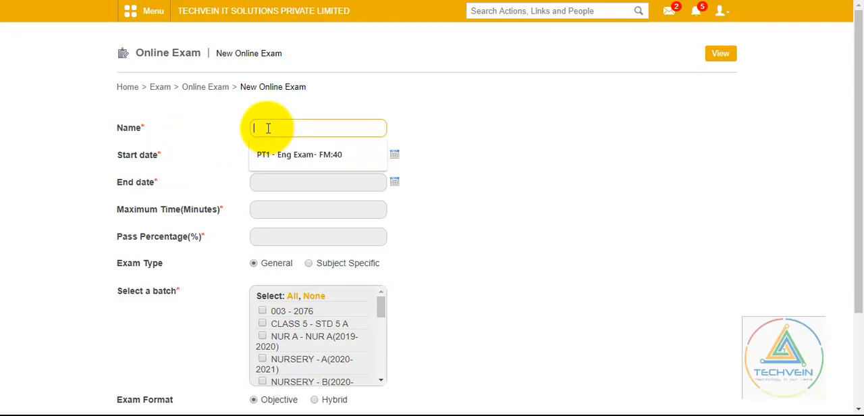
type("PT ")
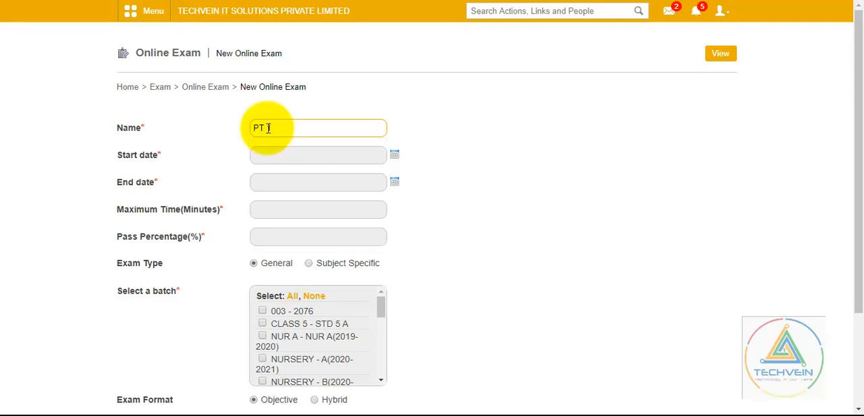
type("1 -")
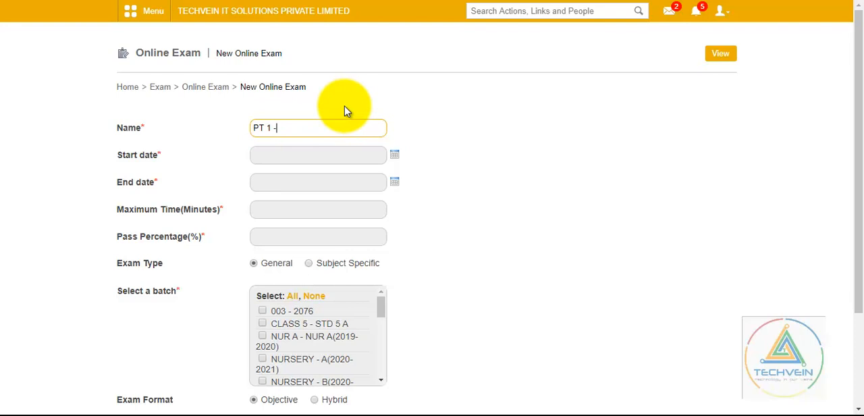
type(" Eng")
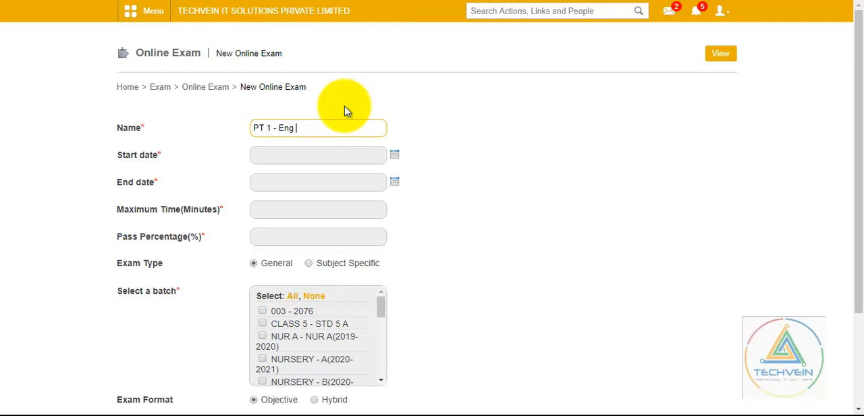
type(" FM:10")
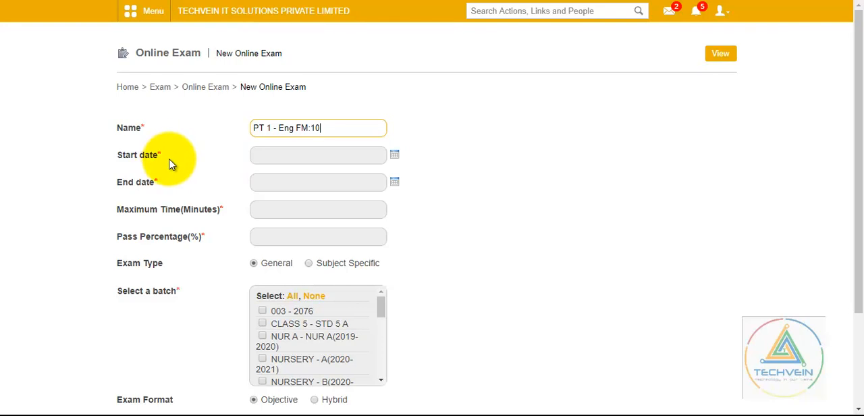
- Set both the start date and the end date of the exam to 27 April 2020
left_click(395, 157)
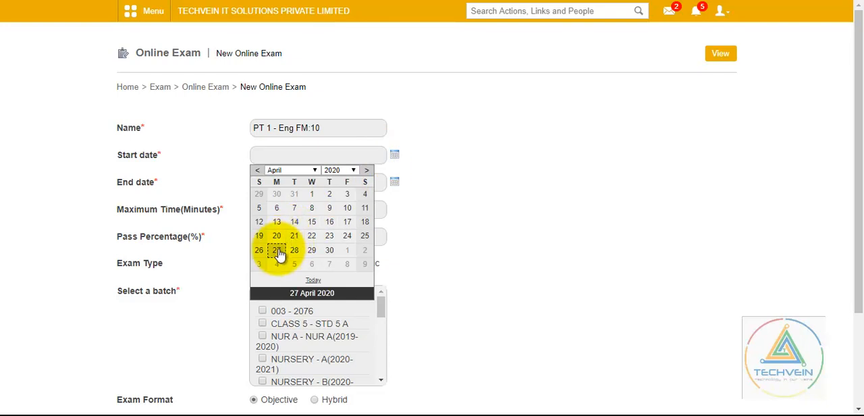
left_click(279, 253)
left_click(396, 183)
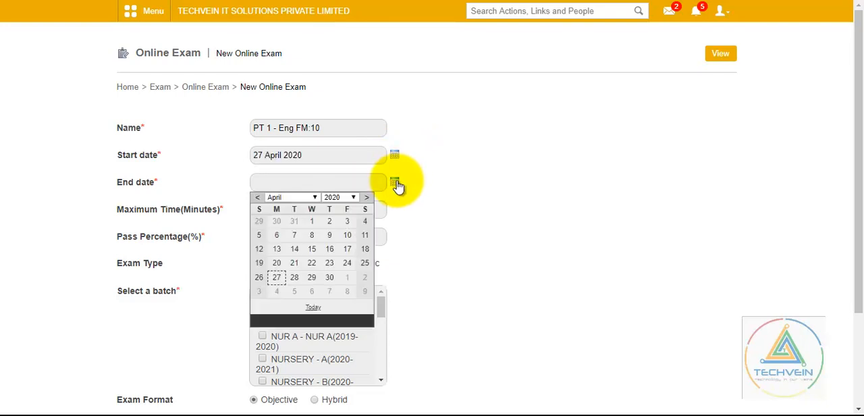
left_click(279, 278)
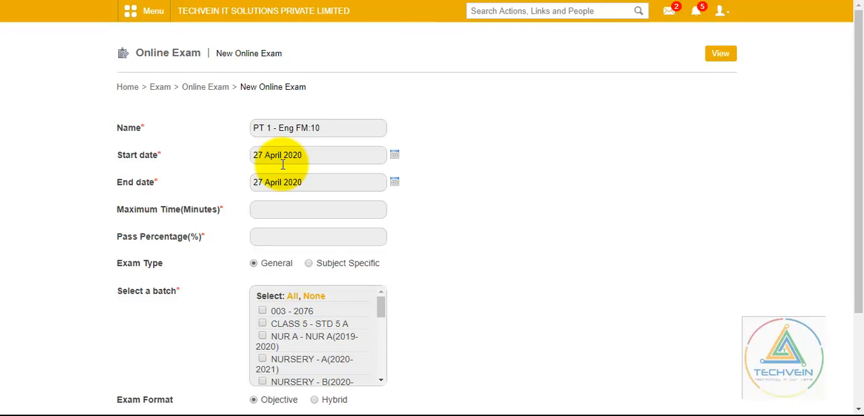
- Set the exam's maximum time to 10 minutes and its pass percentage to 30
left_click(276, 208)
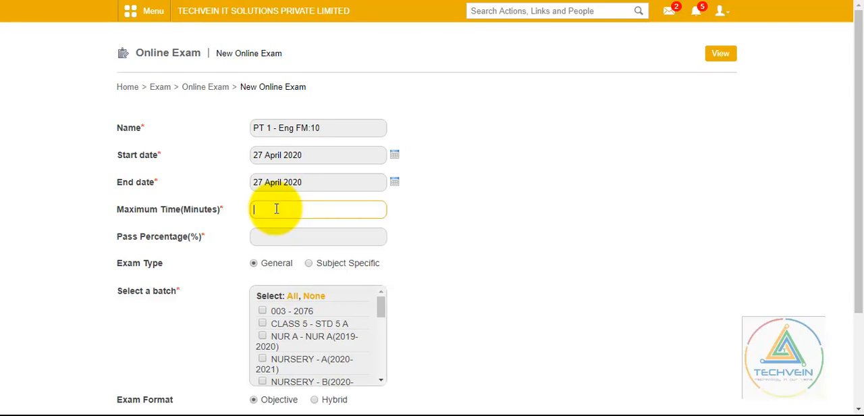
type("10")
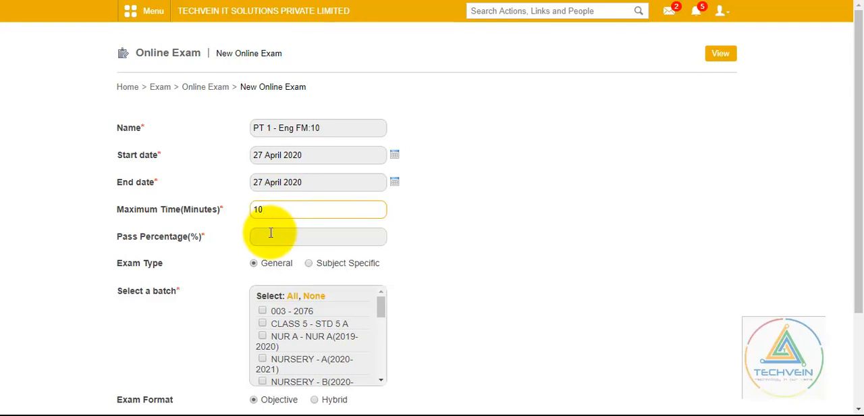
left_click(270, 233)
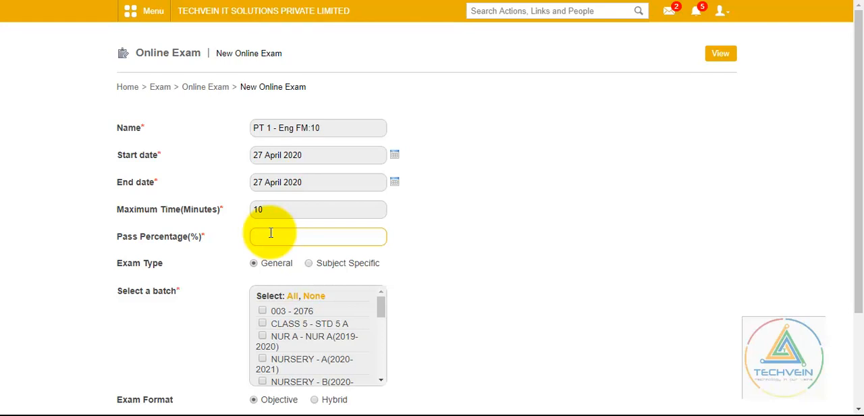
type("30")
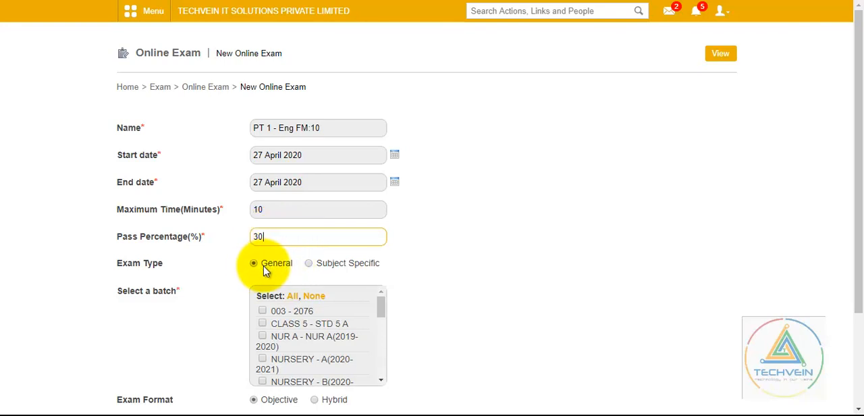
- Make the exam Subject Specific for batch STD 9 - A (2020-2021) with ENGLISH as its only subject
left_click(312, 266)
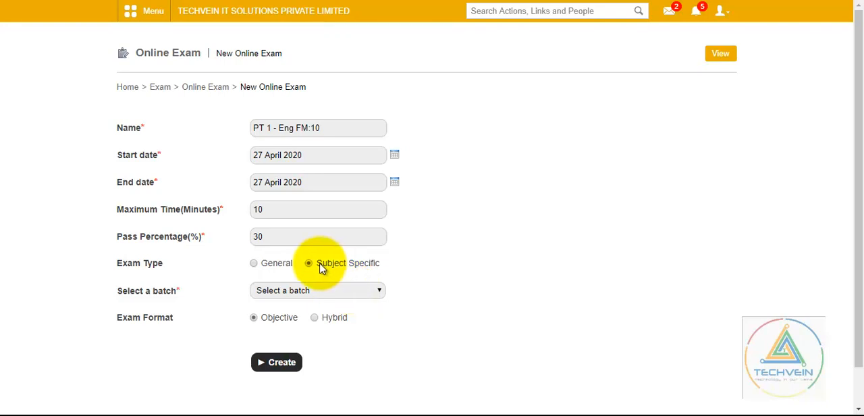
left_click(380, 293)
left_click_drag(380, 242, 384, 270)
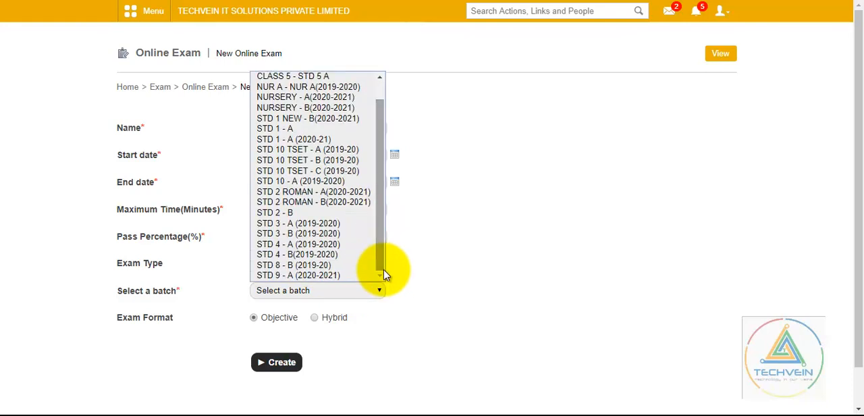
left_click(346, 276)
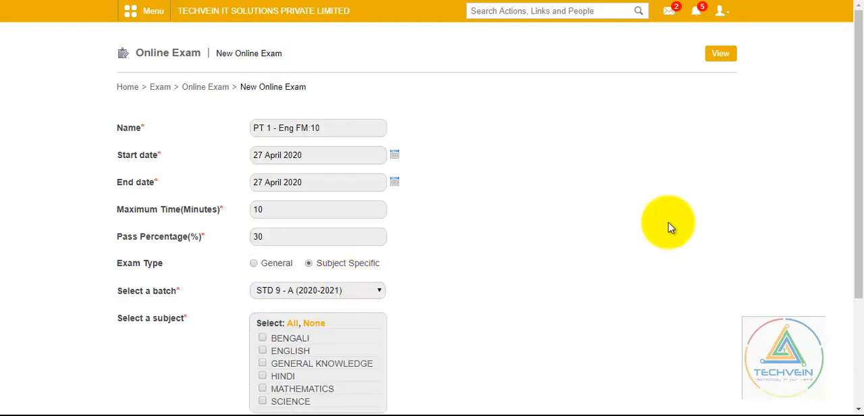
left_click_drag(859, 110, 856, 155)
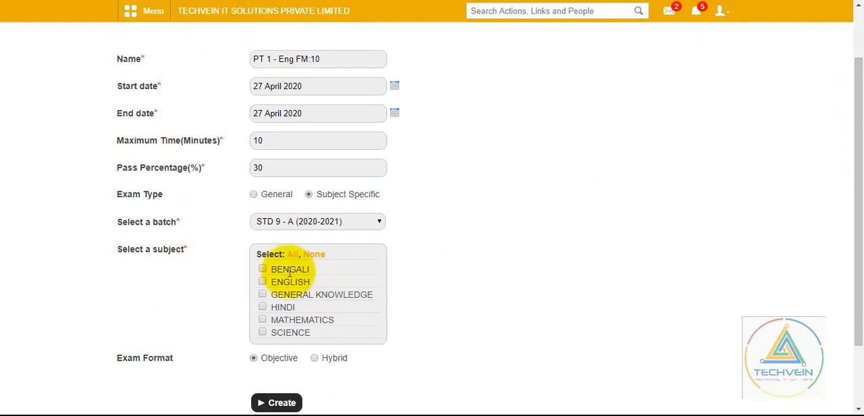
left_click(264, 287)
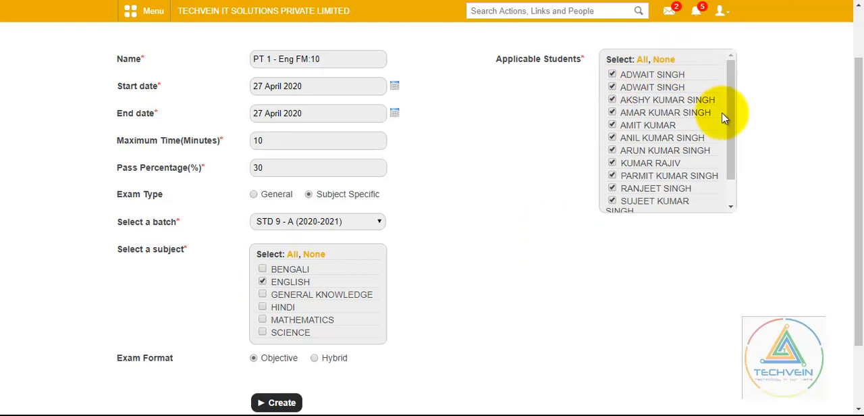
- Try limiting the exam to a few individually chosen students, and restore the selection of all applicable students
mouse_move(733, 122)
left_mouse_down()
mouse_move(733, 154)
mouse_move(733, 113)
left_mouse_up()
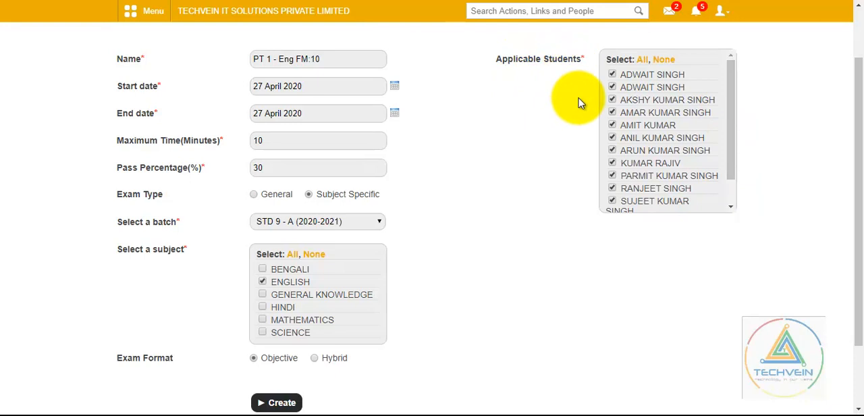
left_click(660, 61)
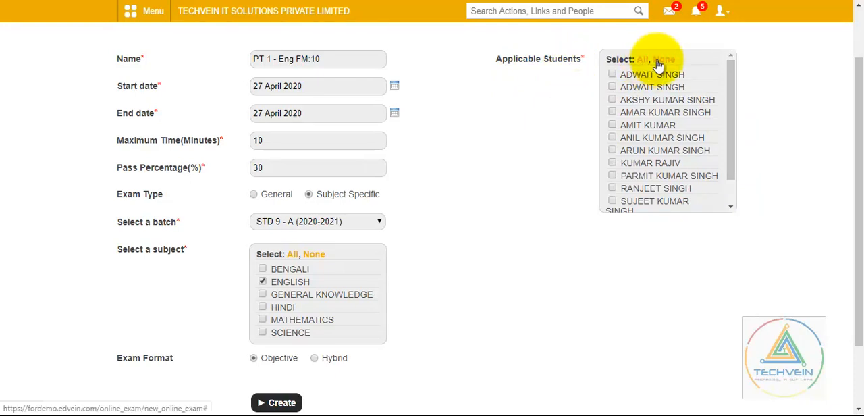
left_click(613, 75)
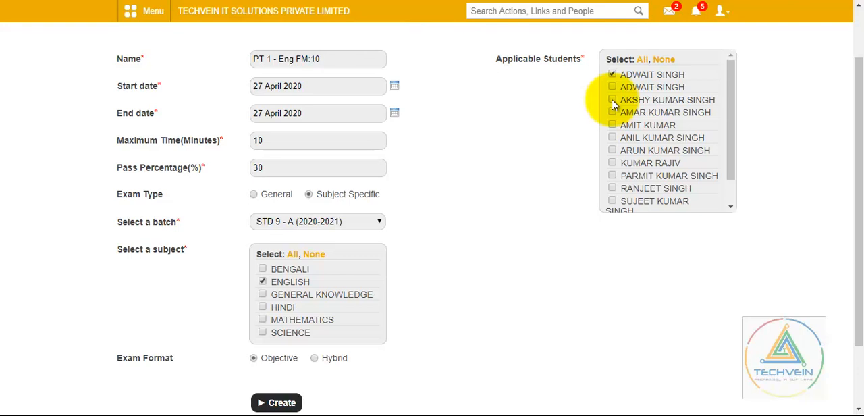
left_click(613, 100)
left_click(614, 113)
left_click(614, 125)
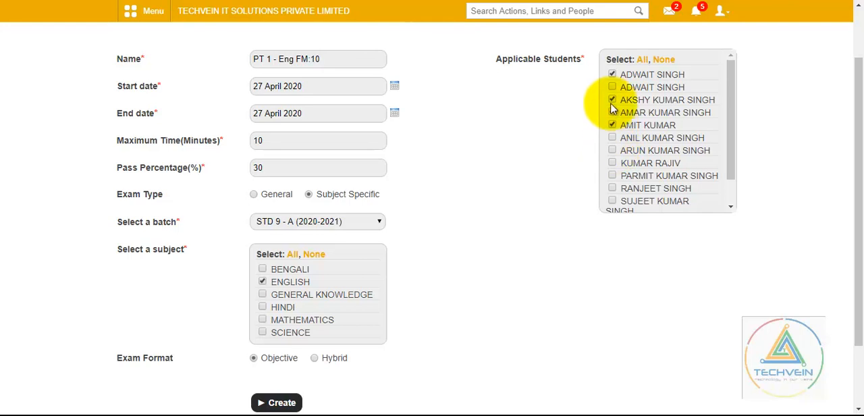
left_click(640, 65)
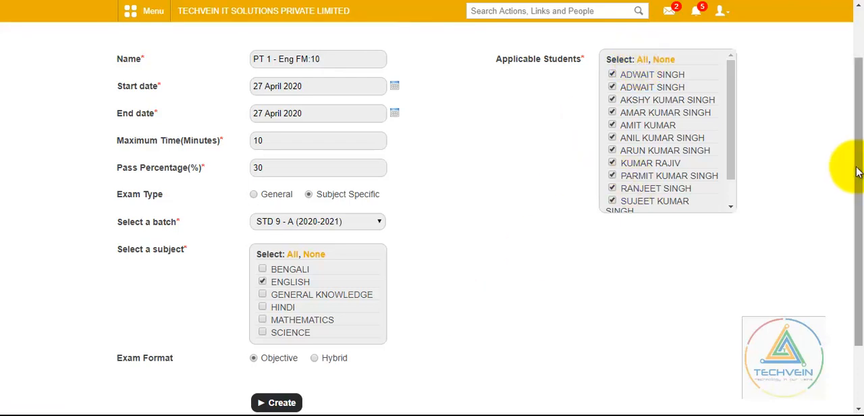
- Create the online exam with the entered details, keeping the Objective format
left_click_drag(856, 172, 853, 196)
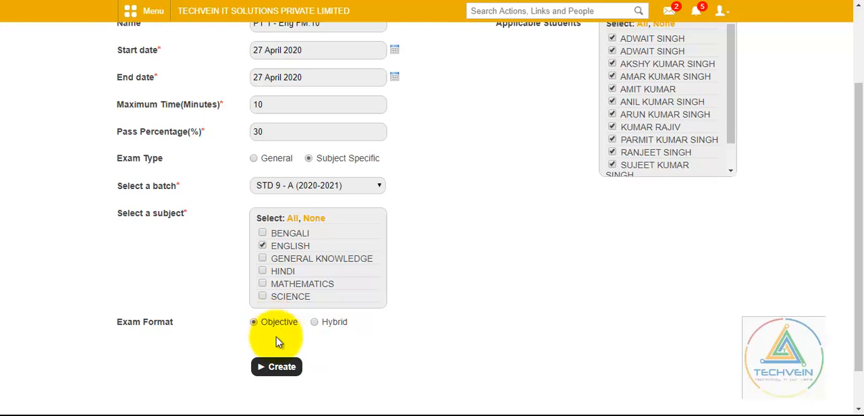
left_click(282, 373)
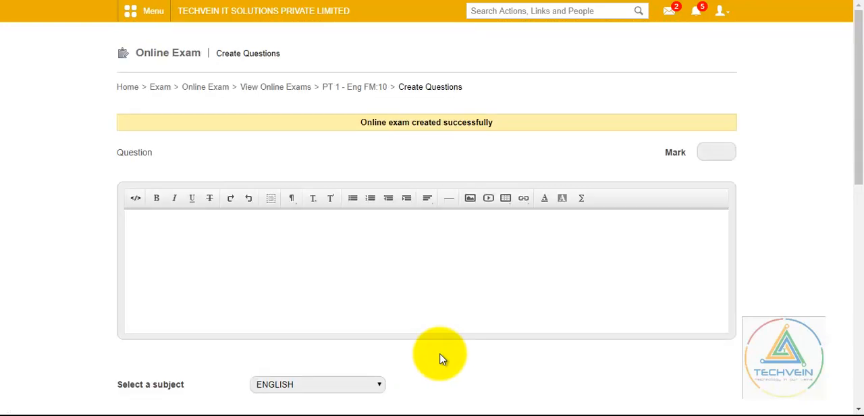
- Give the first question a mark of 5 and enter its text "Q1- Find the proper noun"
left_click(709, 153)
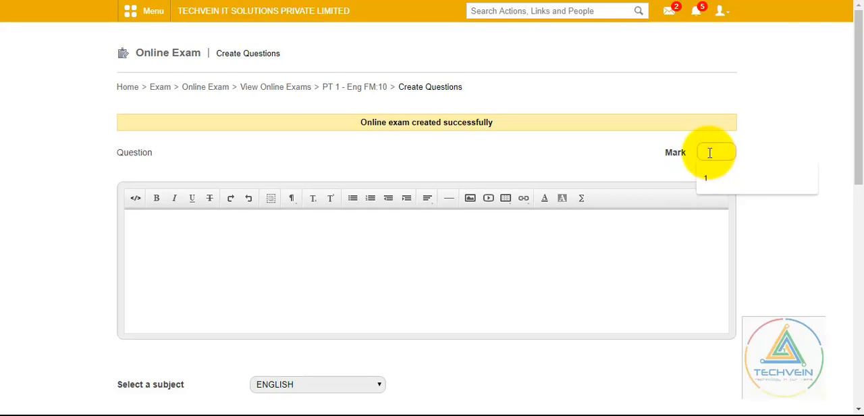
type("5")
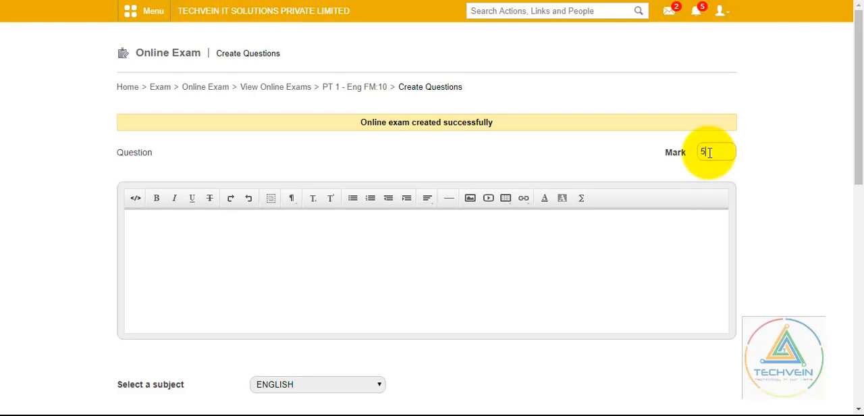
left_click(524, 243)
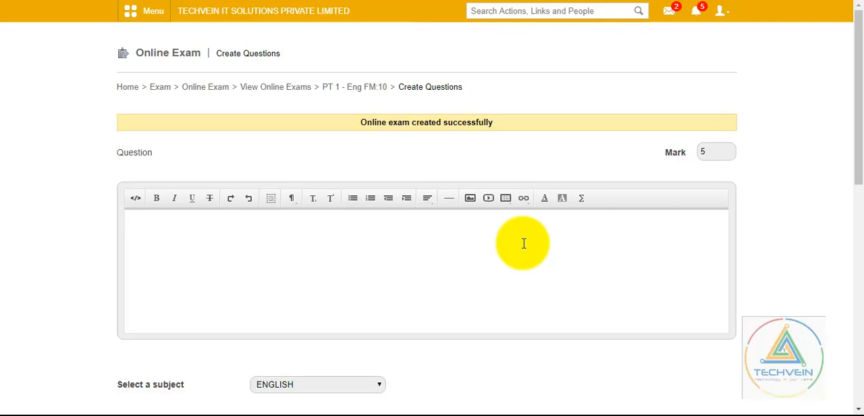
type("Q1- Find the proper noun")
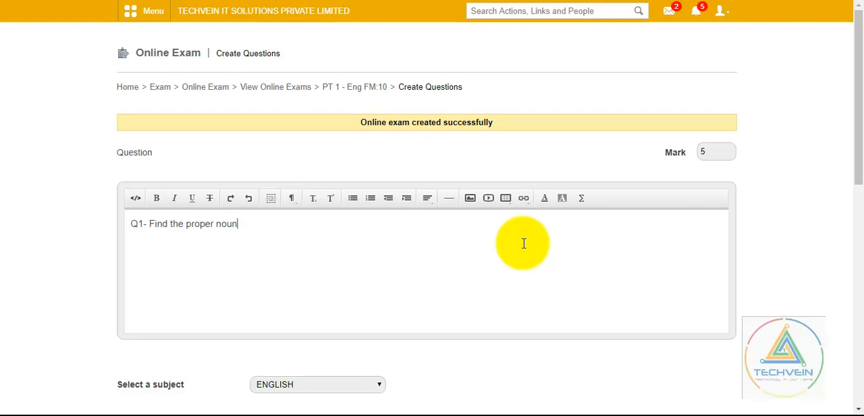
- Complete the first question's text with a colon and the sentence "Ram is playing in the garden." on a new line
type(":")
key("Return")
type("Ram is play")
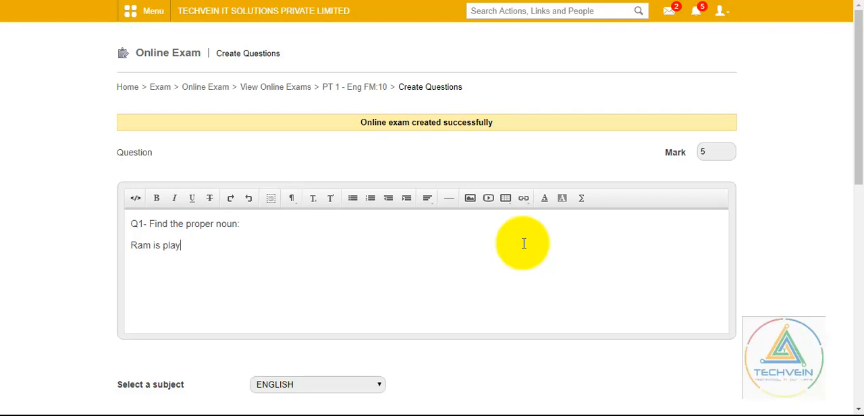
type("ing in the garde")
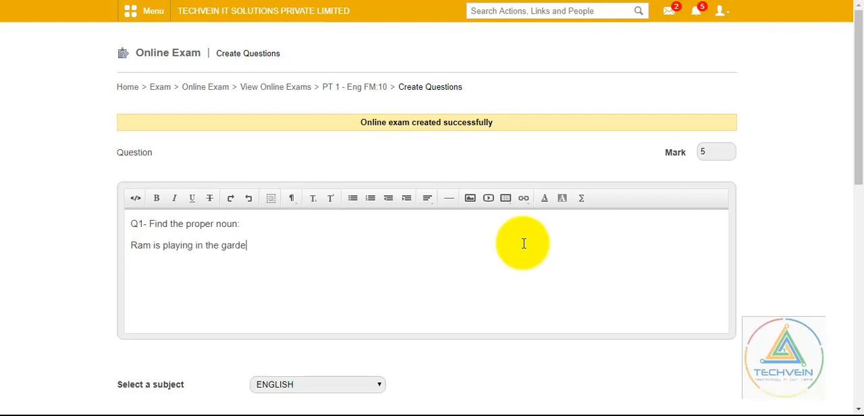
type("n.")
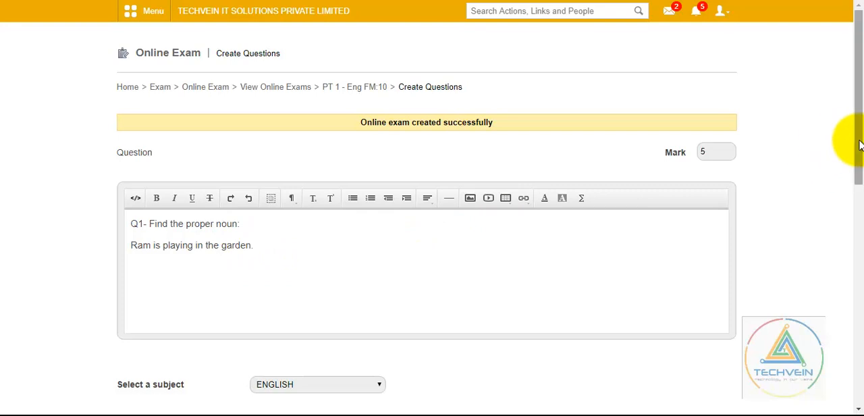
- Enter "Ram" as Option 1 and "Playing" as Option 2 of the first question
left_click_drag(859, 146, 845, 245)
left_click(454, 286)
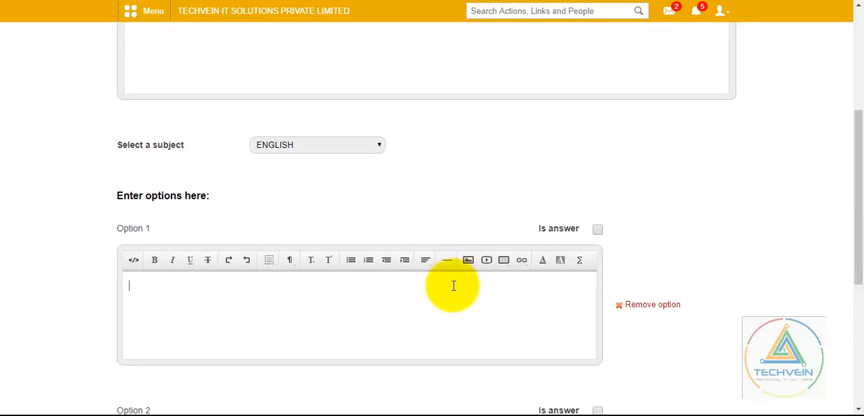
type("Ram")
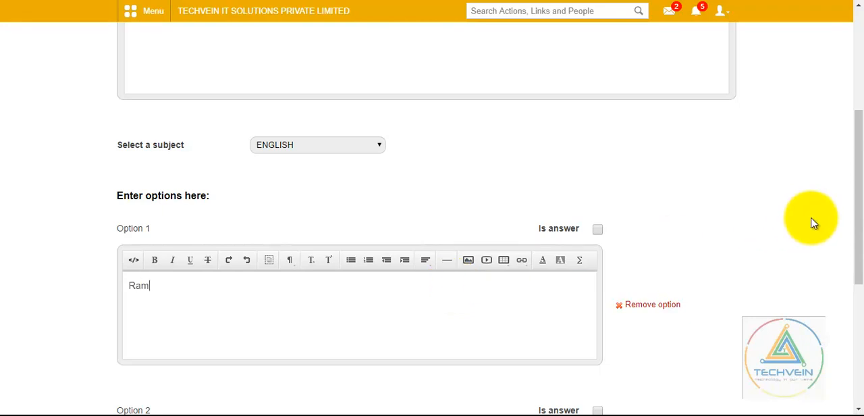
left_click_drag(859, 194, 859, 275)
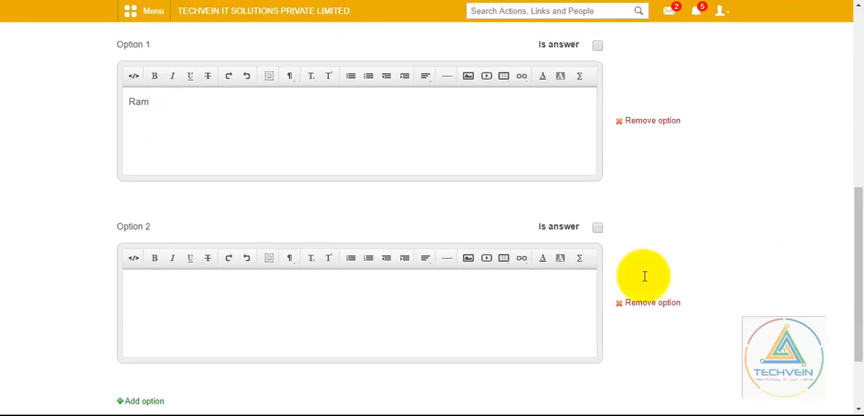
left_click(502, 289)
type("Pla")
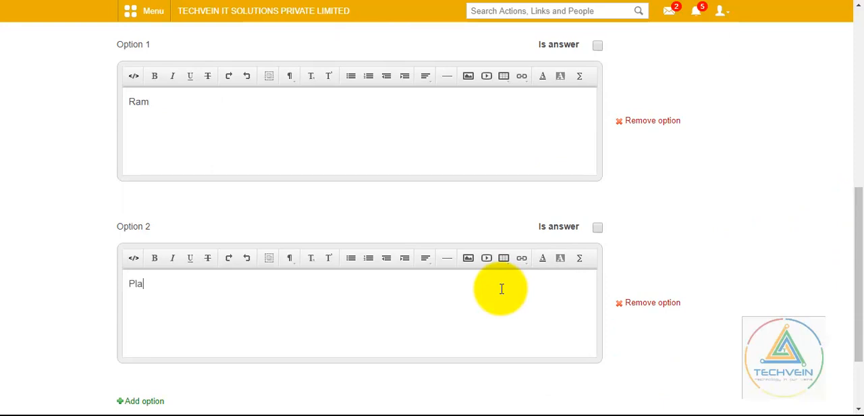
type("ying")
- Add a third answer option to the first question with the text "Garden"
left_click_drag(857, 257, 852, 304)
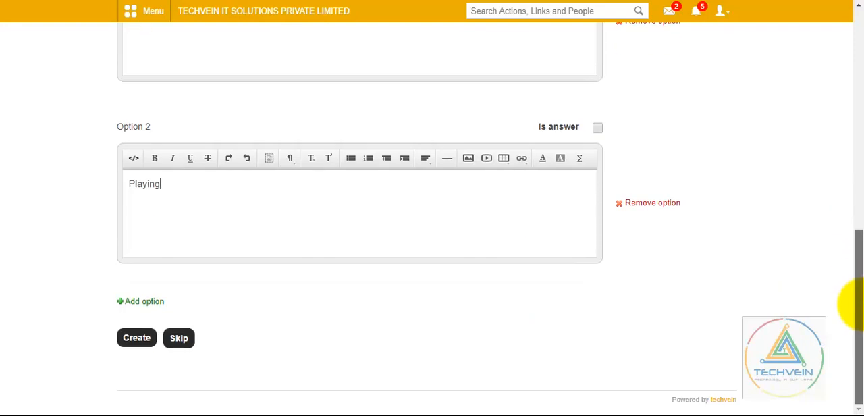
left_click(131, 306)
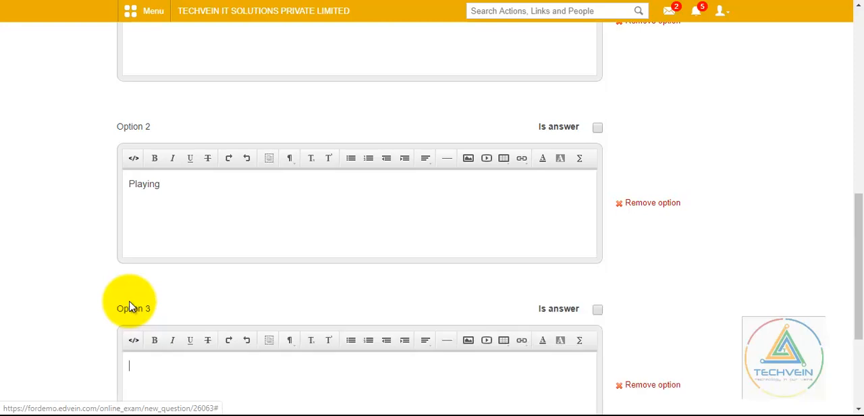
left_click_drag(860, 225, 851, 264)
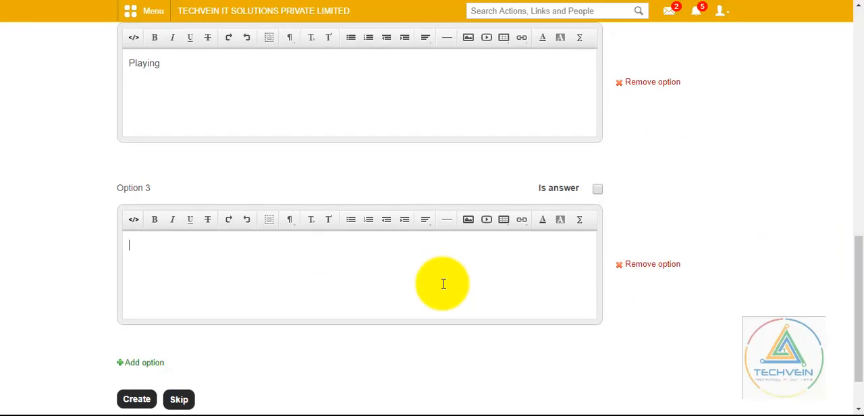
type("Garden")
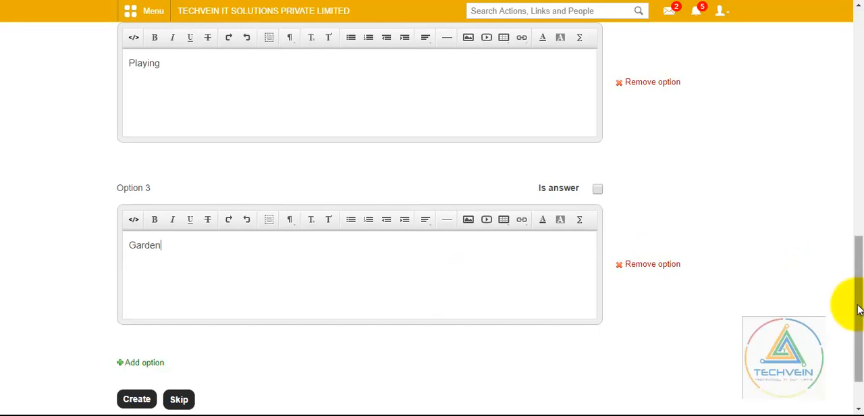
- Mark Option 1, "Ram", as the correct answer and create the first question
left_click_drag(859, 309, 857, 195)
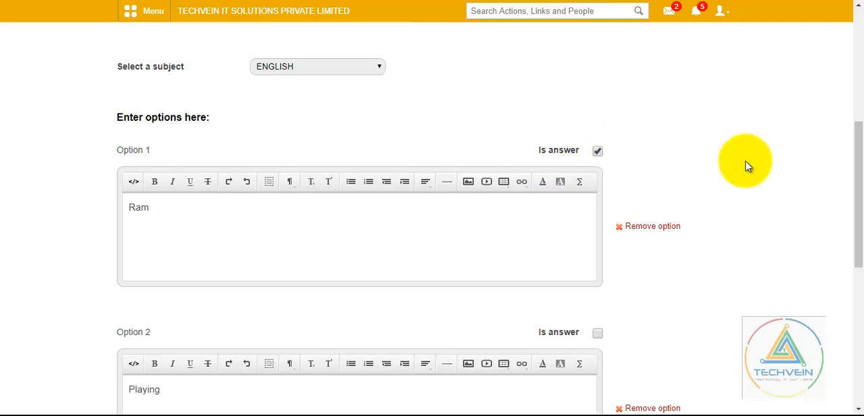
left_click_drag(859, 220, 855, 172)
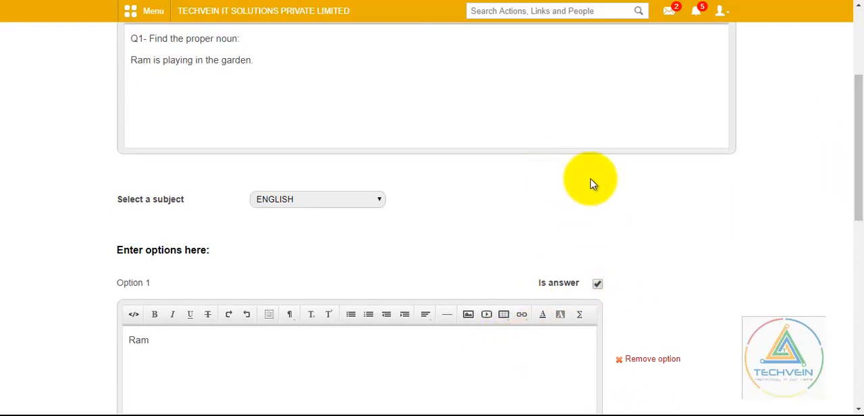
left_click_drag(859, 162, 849, 343)
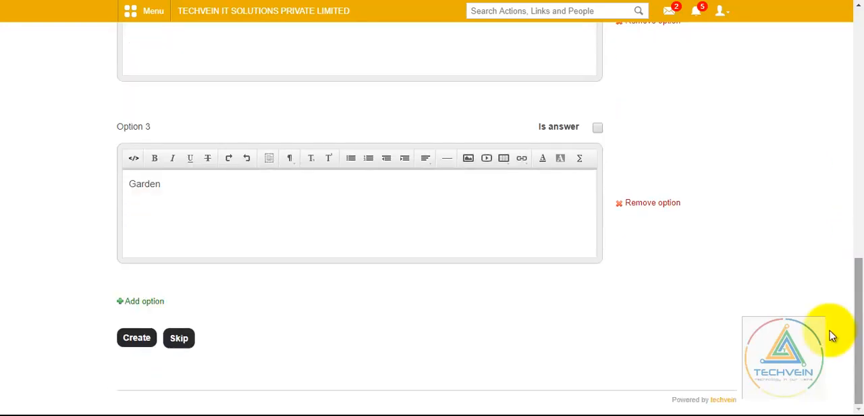
left_click(135, 338)
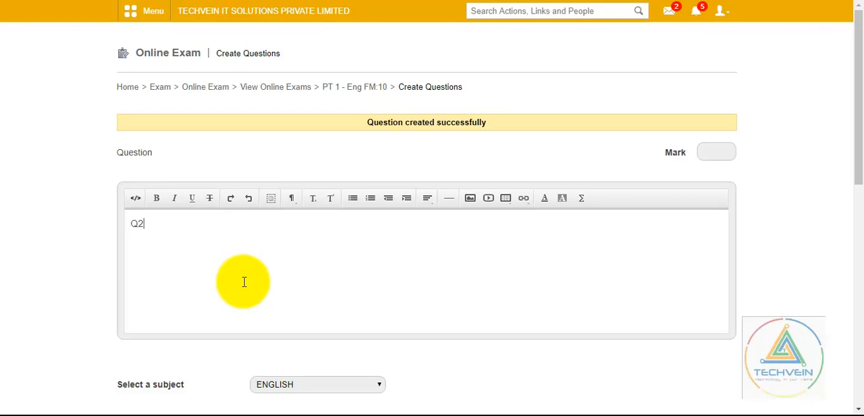
- Give the second question a mark of 5 and the text "Q2- Find the Verb" followed by "Boys are playing in the field"
left_click(718, 149)
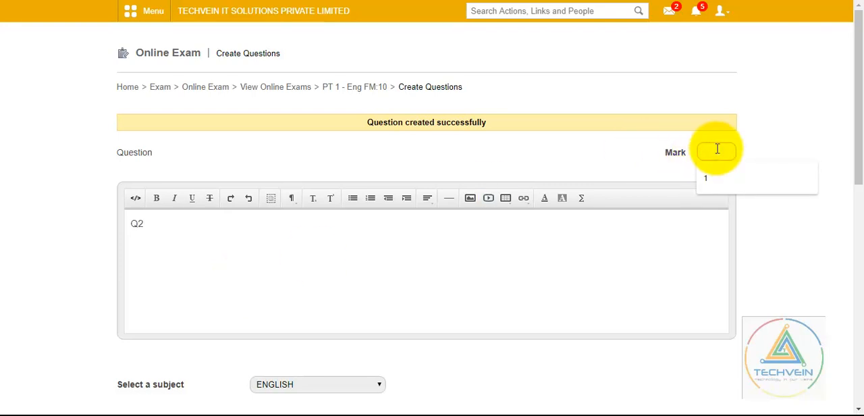
type("5")
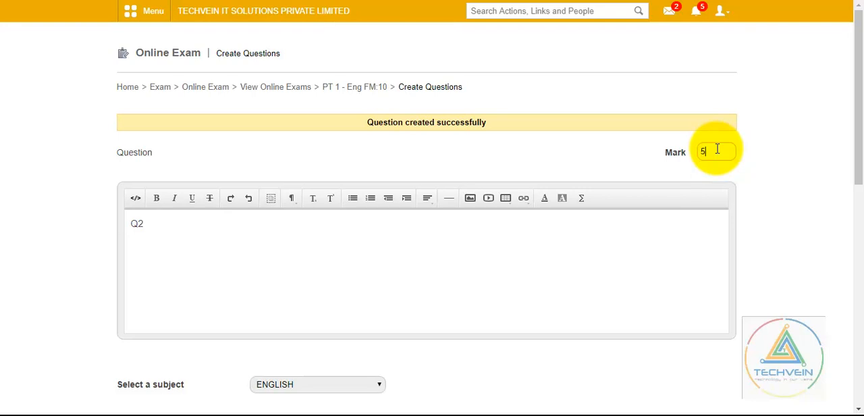
left_click(218, 225)
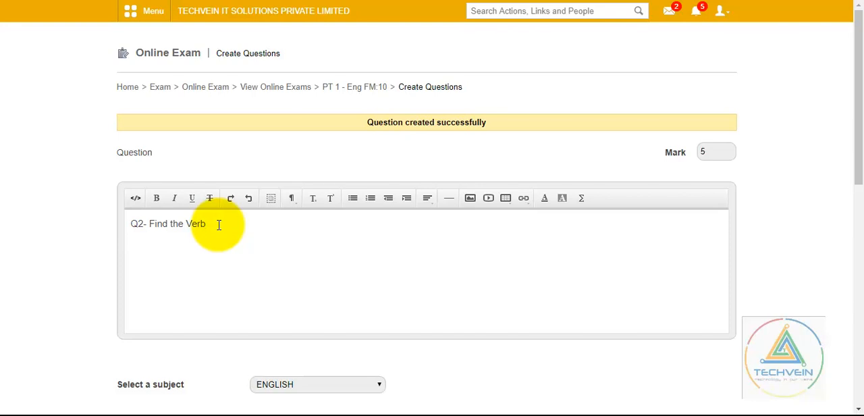
type("Boys are playing in the field")
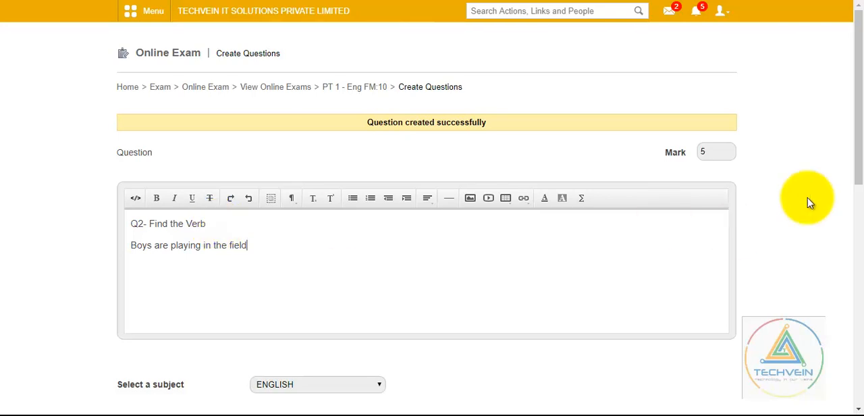
- Enter "Boys" and "Playing" as the second question's first two options and add a third option, "Field"
left_click_drag(859, 155, 856, 255)
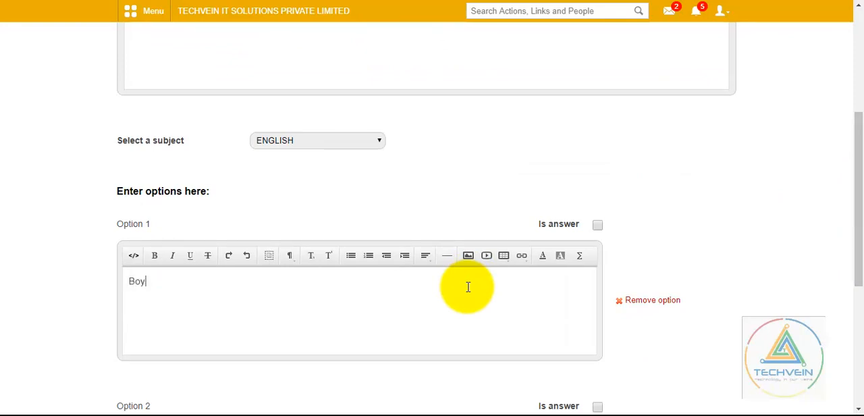
left_click_drag(860, 192, 859, 289)
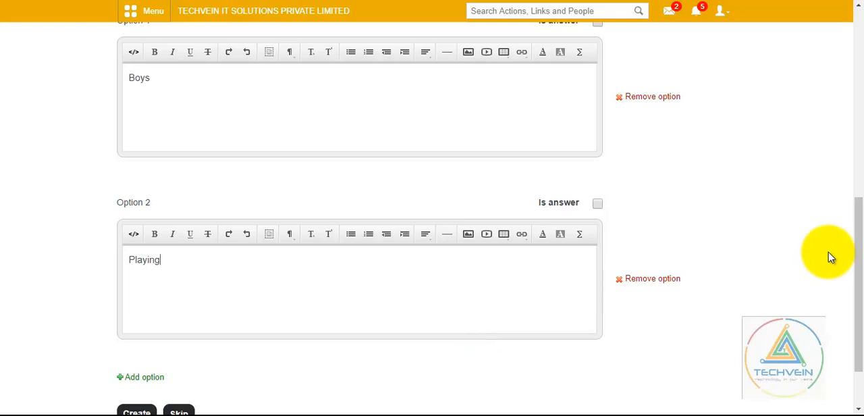
left_click_drag(862, 250, 859, 301)
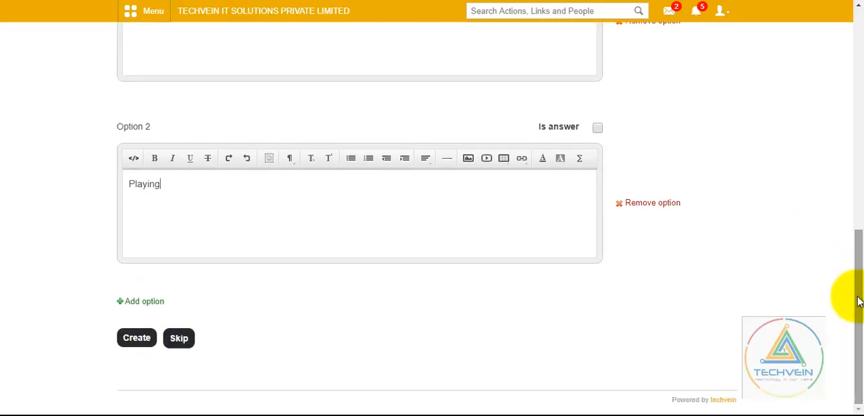
left_click(123, 302)
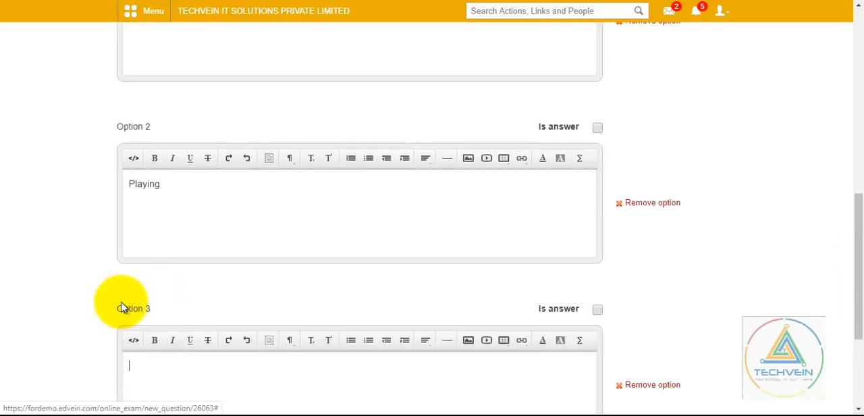
left_click_drag(855, 223, 852, 265)
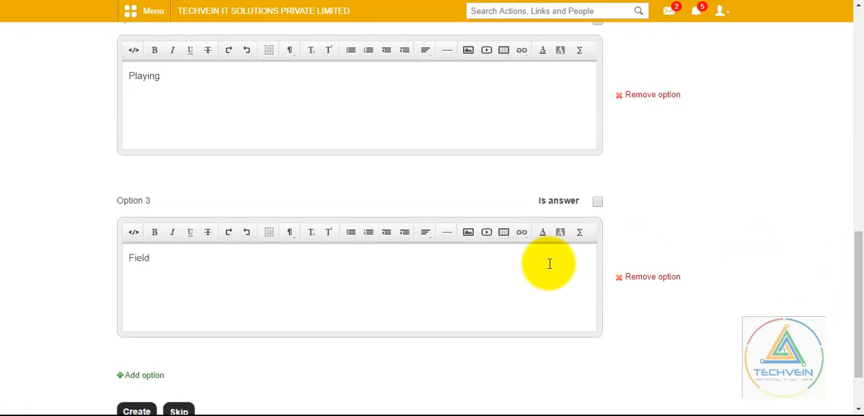
- Mark Option 2, "Playing", as the correct answer and create the second question
left_click_drag(852, 256, 859, 211)
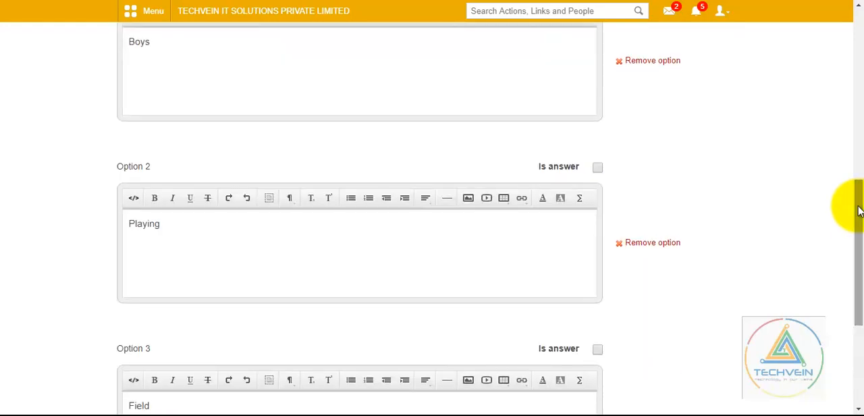
left_click(598, 169)
left_click_drag(859, 187, 850, 277)
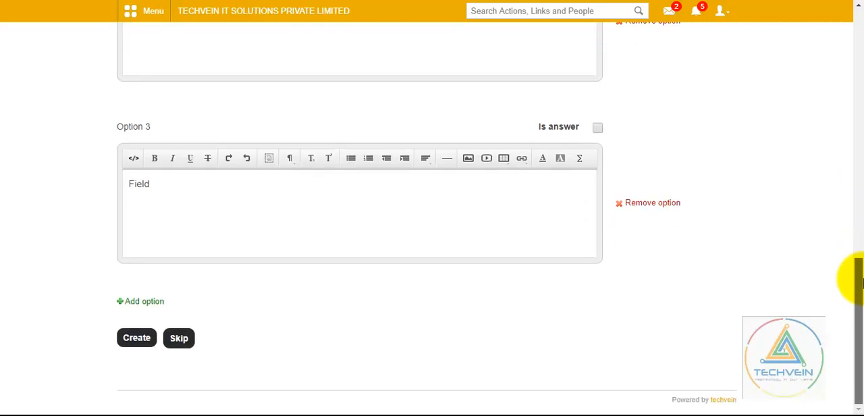
left_click(140, 339)
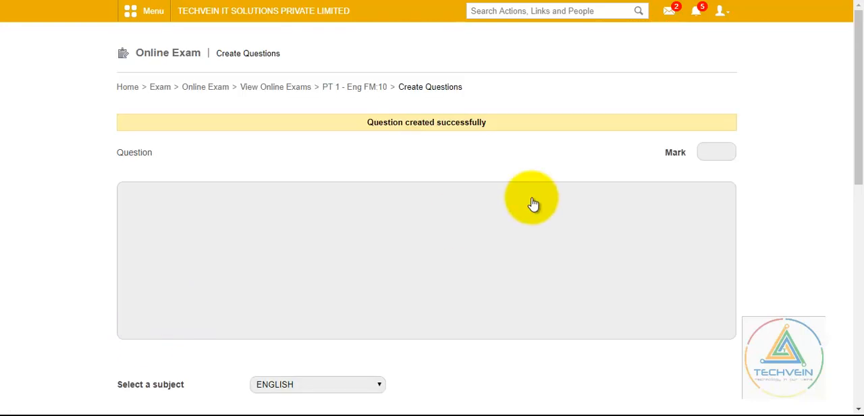
- Skip creating a third question and review the questions listed in the exam's details
left_click_drag(858, 79, 859, 305)
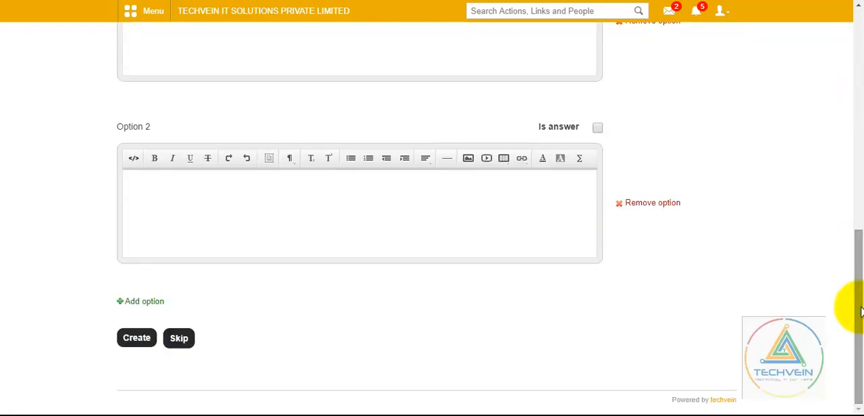
left_click(191, 349)
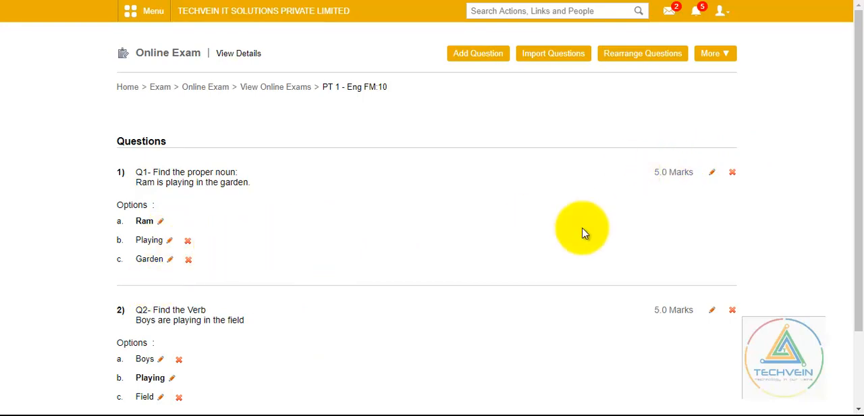
mouse_move(860, 206)
left_mouse_down()
mouse_move(862, 273)
mouse_move(862, 211)
left_mouse_up()
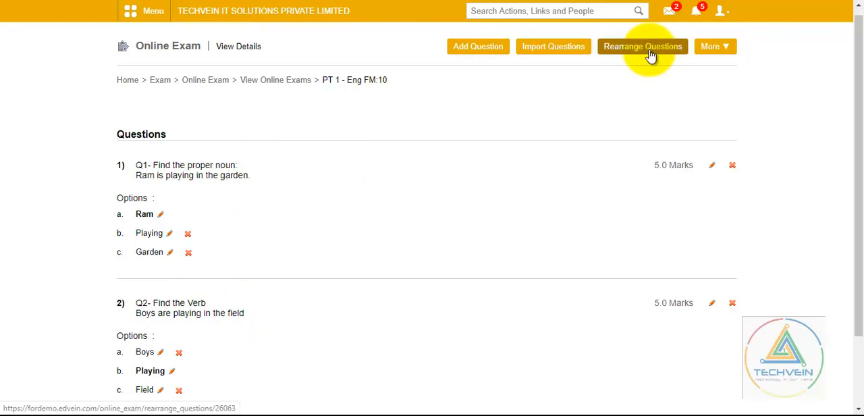
- Publish the PT 1 - Eng FM:10 exam and return to the online exams overview
left_click(714, 47)
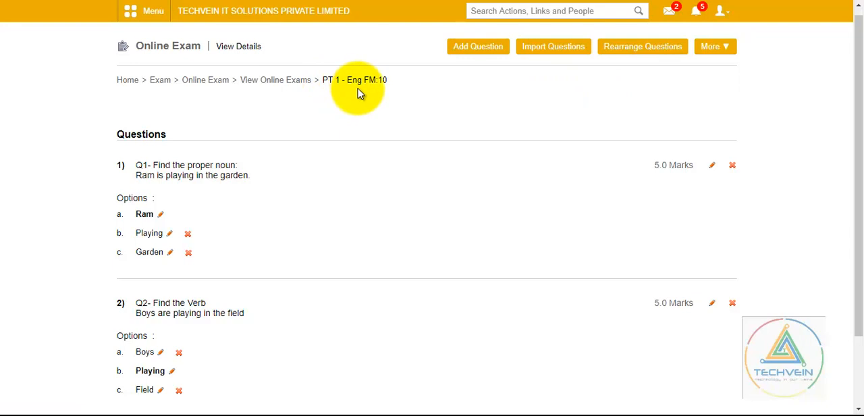
left_click(731, 49)
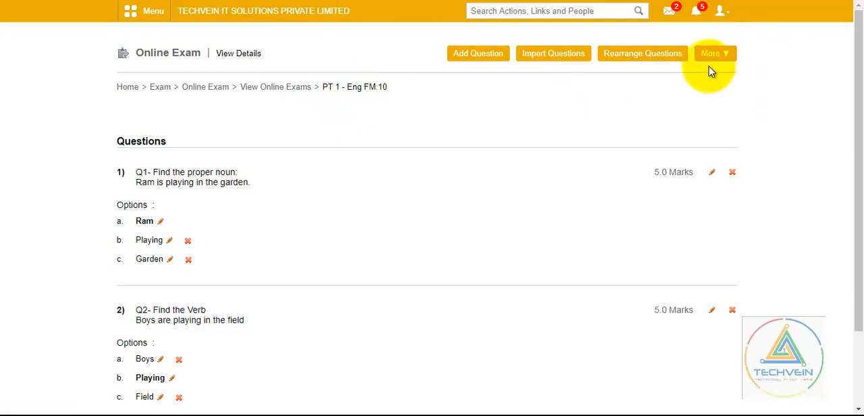
mouse_move(861, 71)
left_mouse_down()
mouse_move(861, 260)
mouse_move(860, 106)
mouse_move(849, 73)
left_mouse_up()
mouse_move(718, 52)
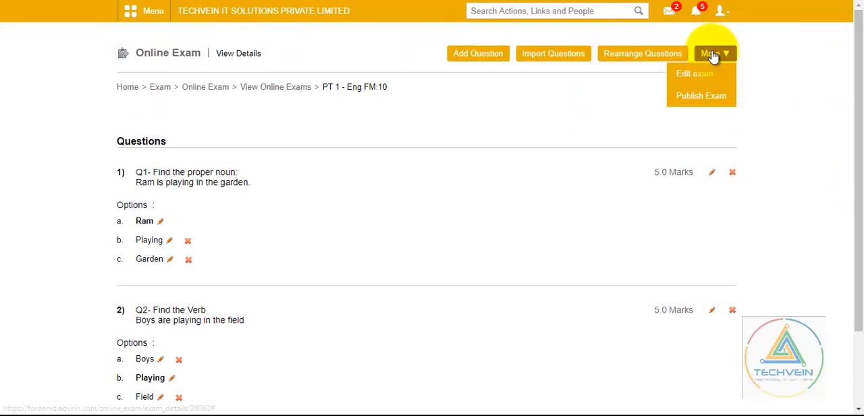
left_click(707, 97)
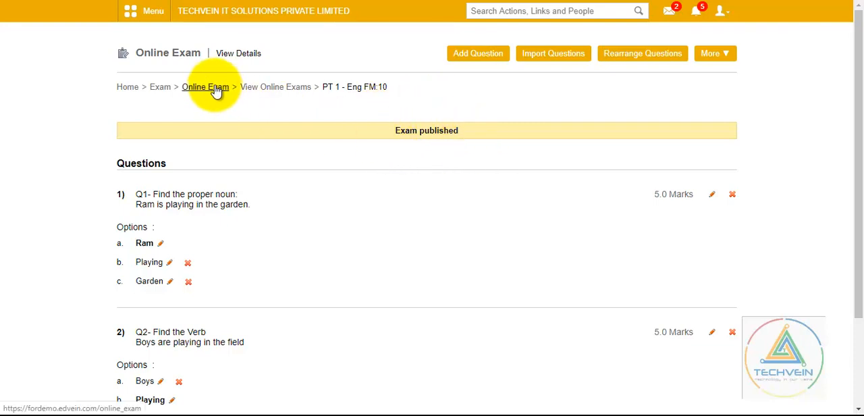
left_click(279, 91)
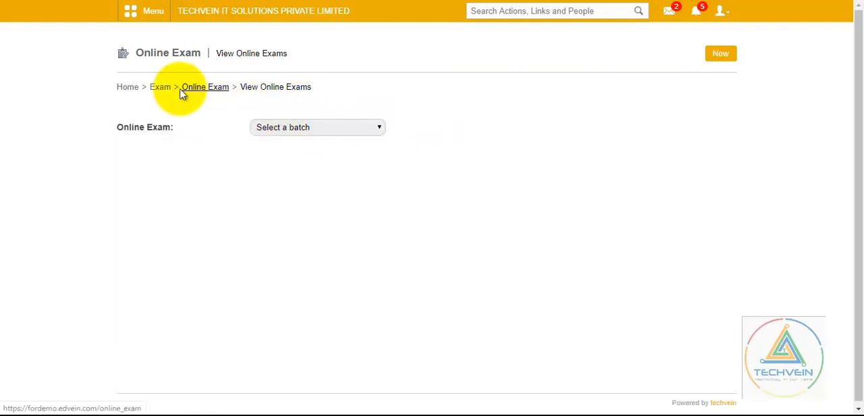
- Open the Online Exam section of the Examination module under Academics
left_click(156, 21)
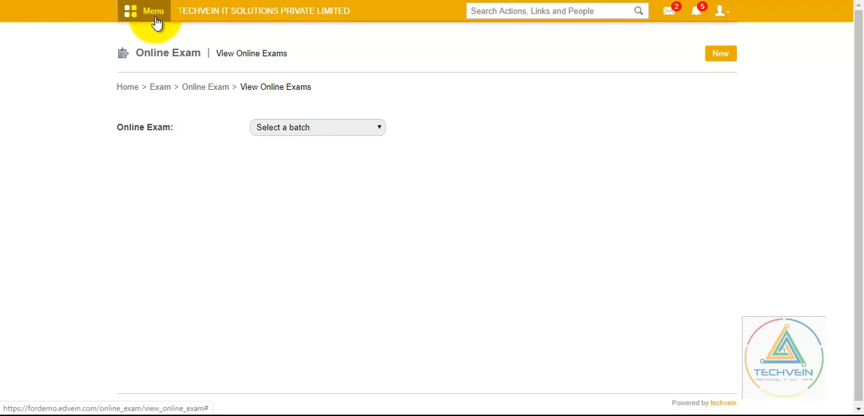
left_click(216, 52)
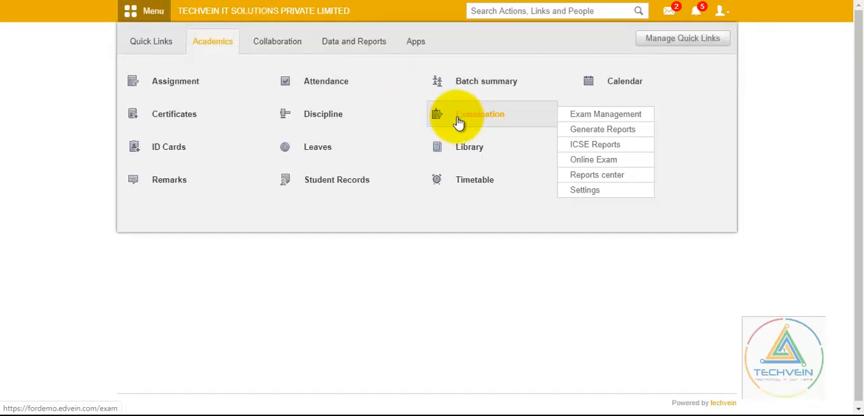
left_click(458, 123)
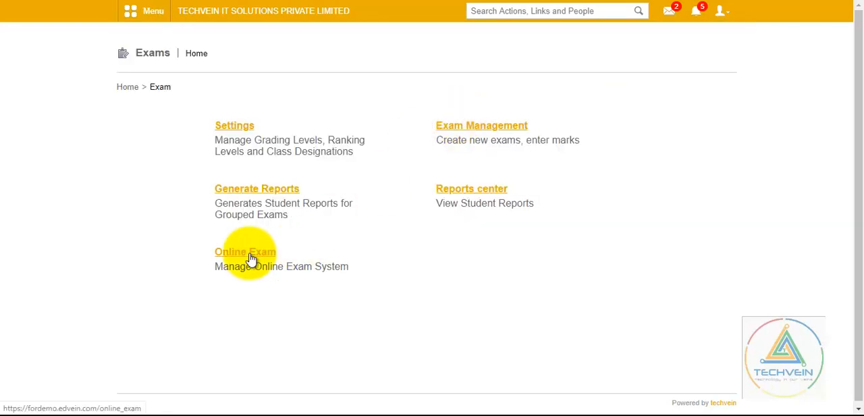
left_click(251, 259)
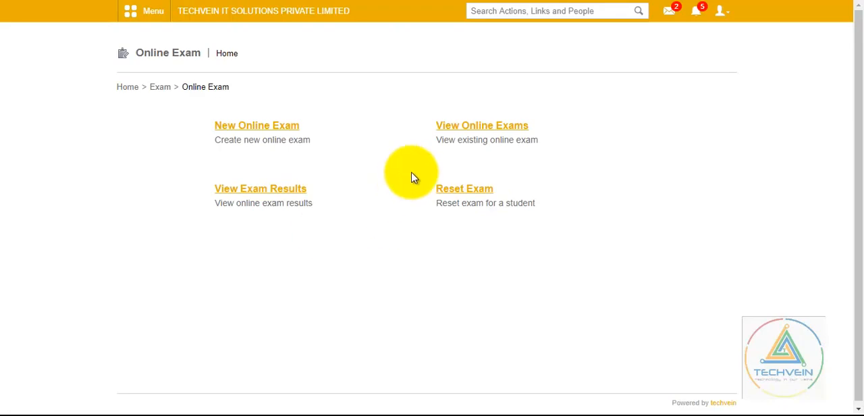
- View the existing online exams for batch STD 9 - A (2020-2021) and check their dates and publication status
left_click(480, 133)
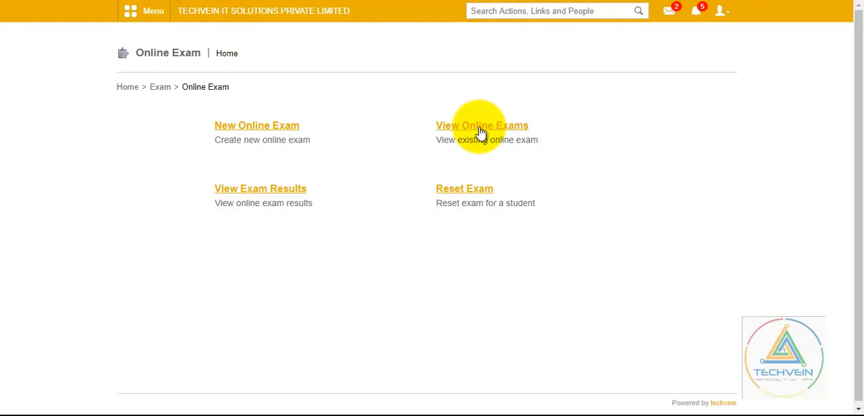
left_click(376, 133)
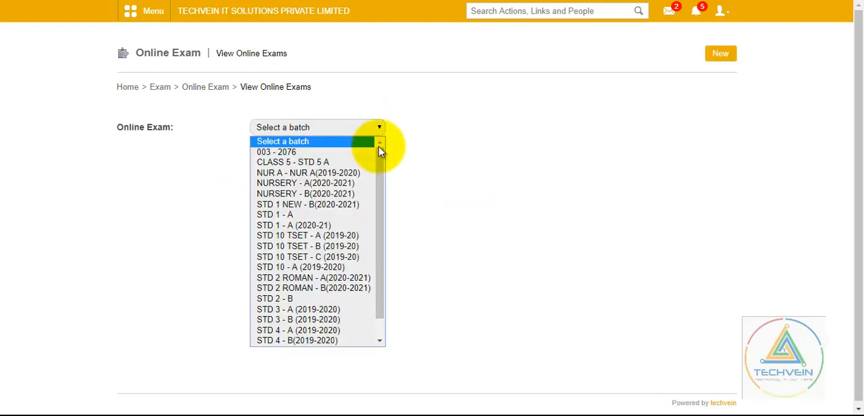
scroll(382, 240, "down", 1)
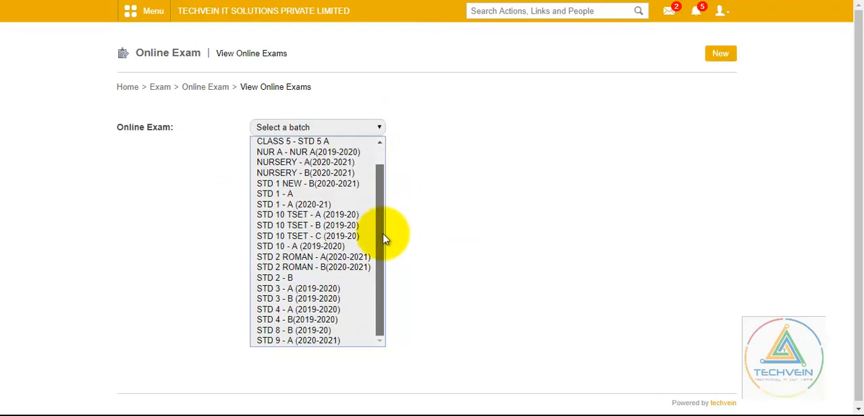
left_click(333, 340)
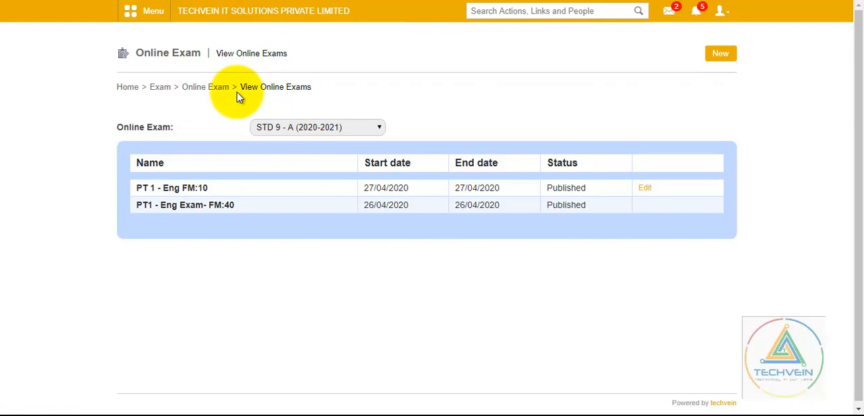
- Return to the Online Exam overview and list the exam results available for batch STD 9 - A (2020-2021)
left_click(198, 96)
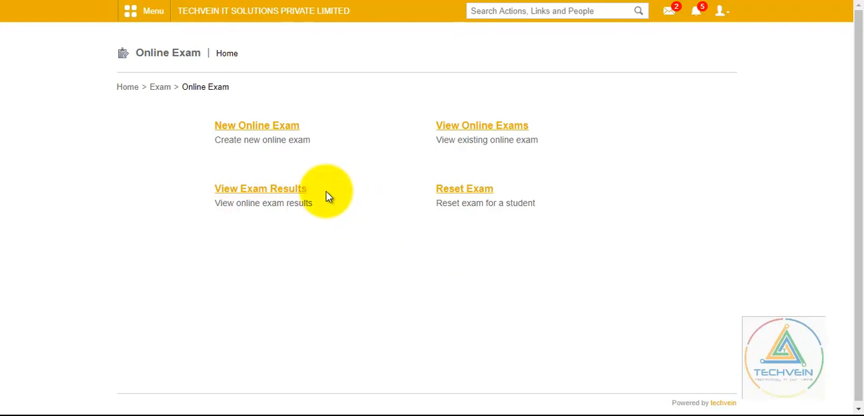
left_click(284, 195)
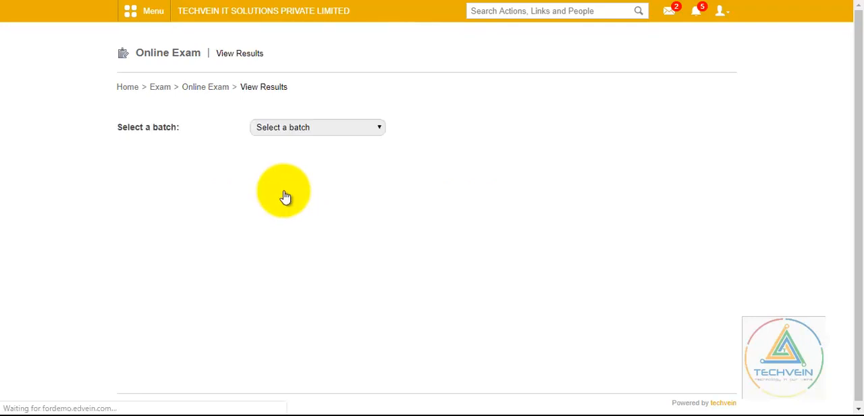
left_click(380, 133)
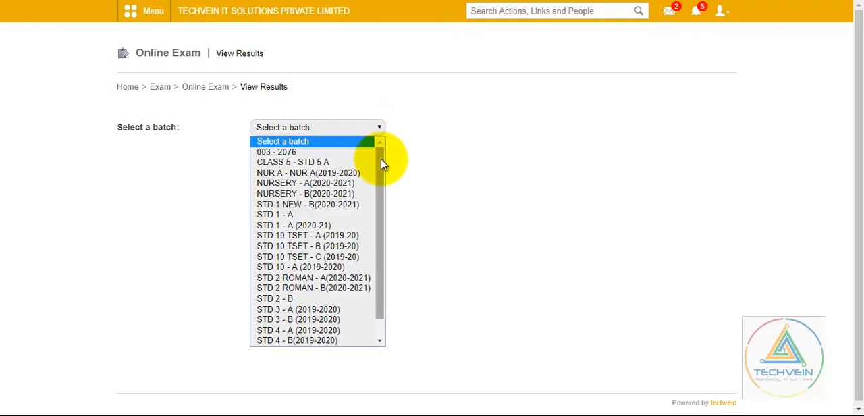
scroll(382, 229, "down", 1)
left_click(345, 342)
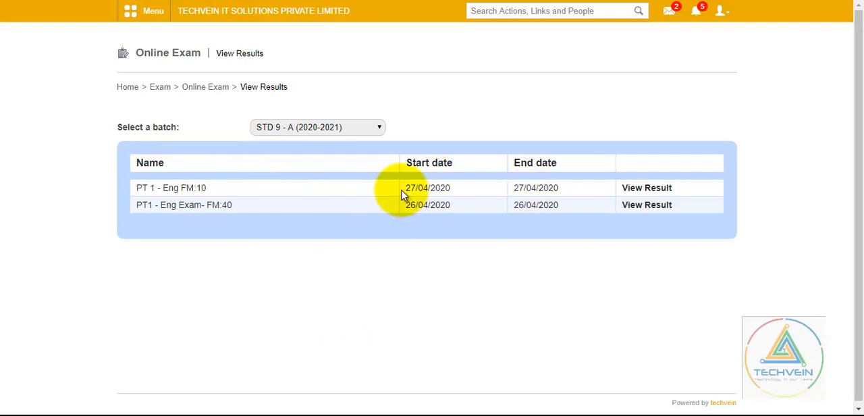
- Open the student results of the PT 1 - Eng FM:10 exam and generate their PDF report
left_click(637, 193)
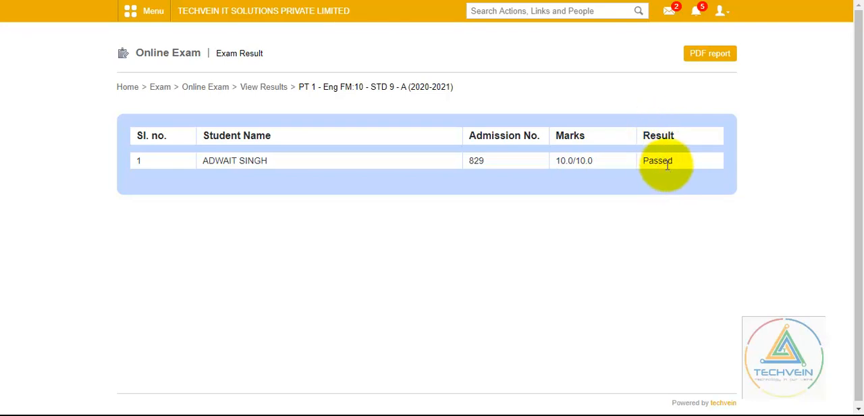
left_click(705, 58)
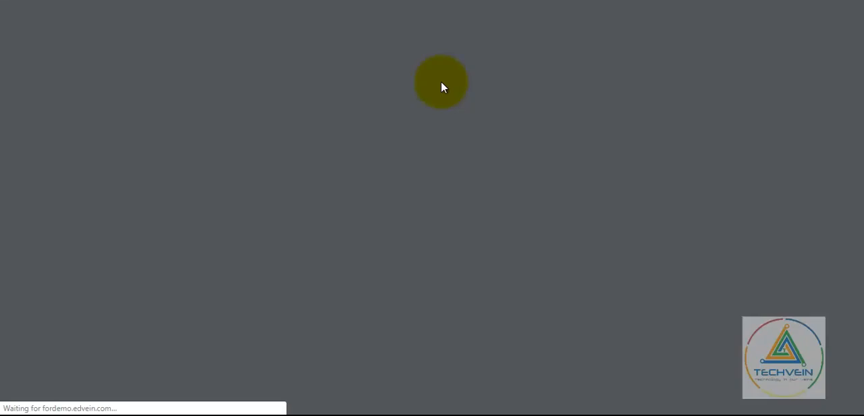